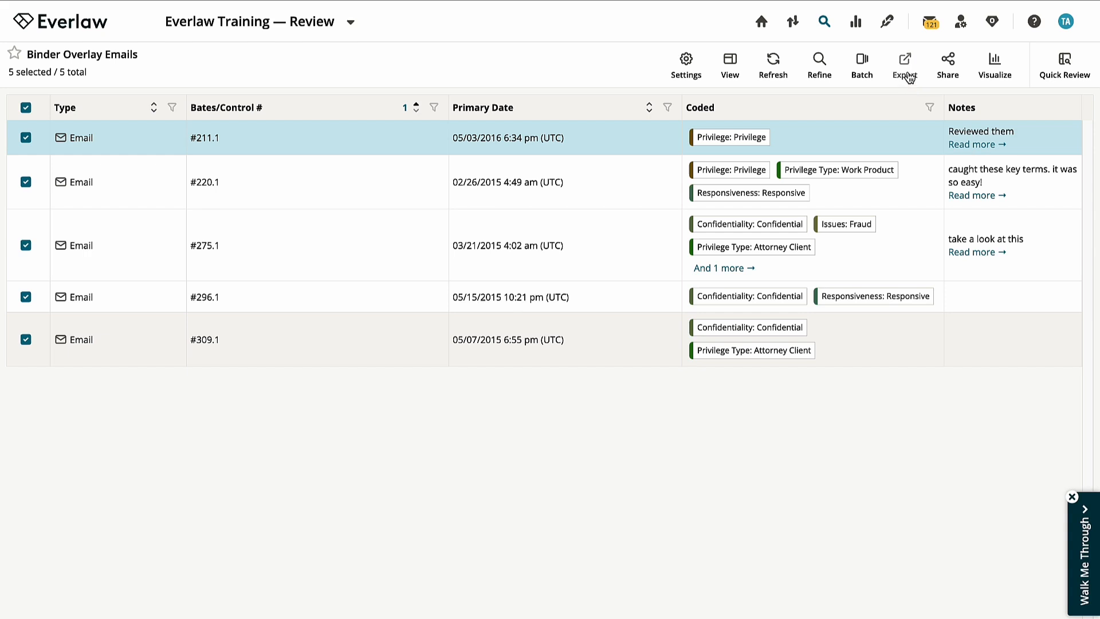
Start a CSV export of the selected emails and clear all preselected fields, categories and codes
left_click(907, 70)
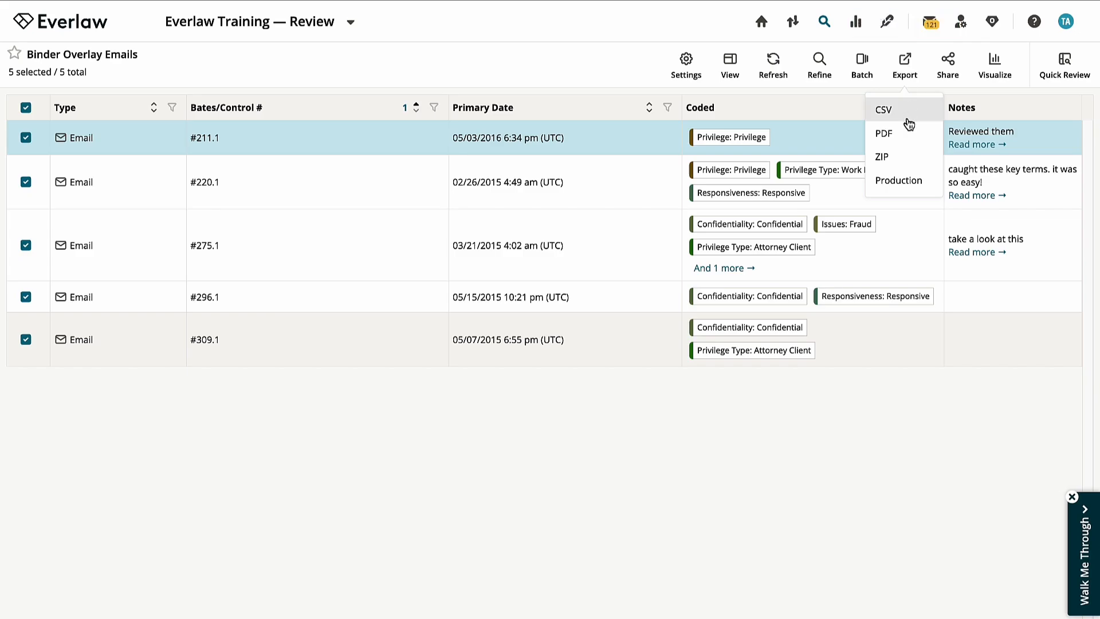
left_click(907, 119)
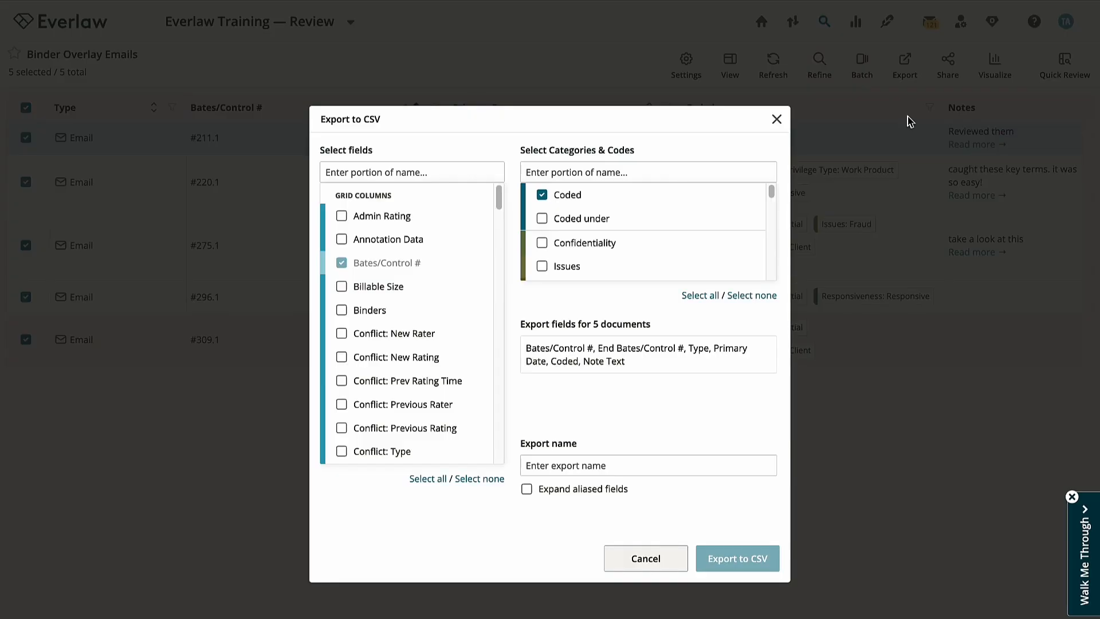
left_click(475, 479)
left_click(744, 296)
Include the Author and Date Modified fields in the CSV export
left_click(462, 167)
type("au")
left_click(380, 218)
left_click_drag(380, 172, 310, 167)
type("date mod")
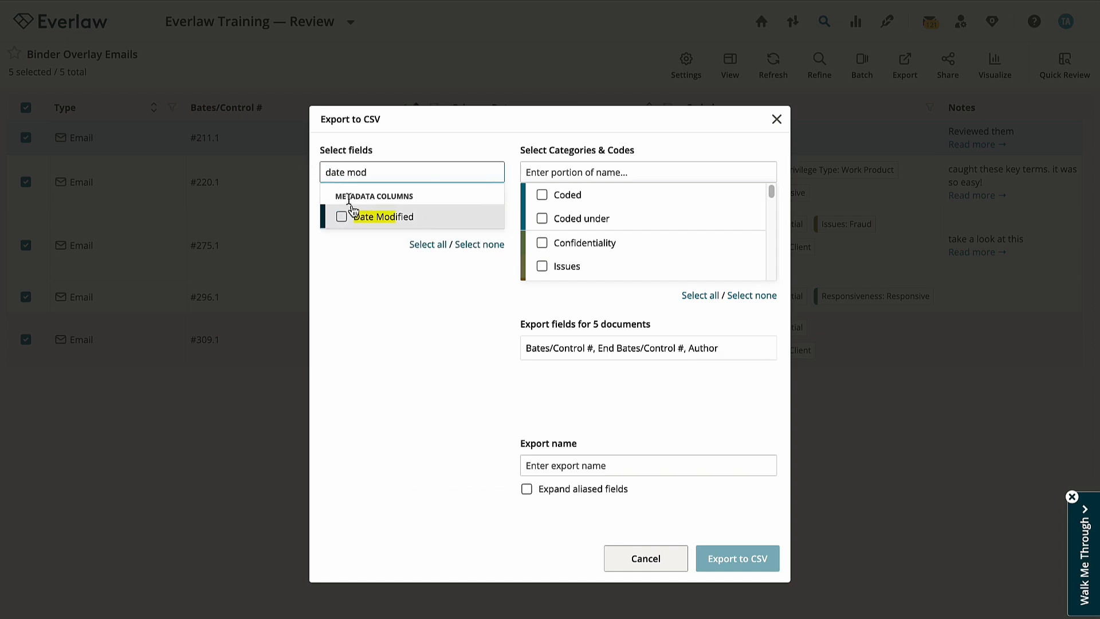
left_click(355, 217)
Name the export "Overlay" and export it to CSV
left_click(575, 465)
type("Overlay")
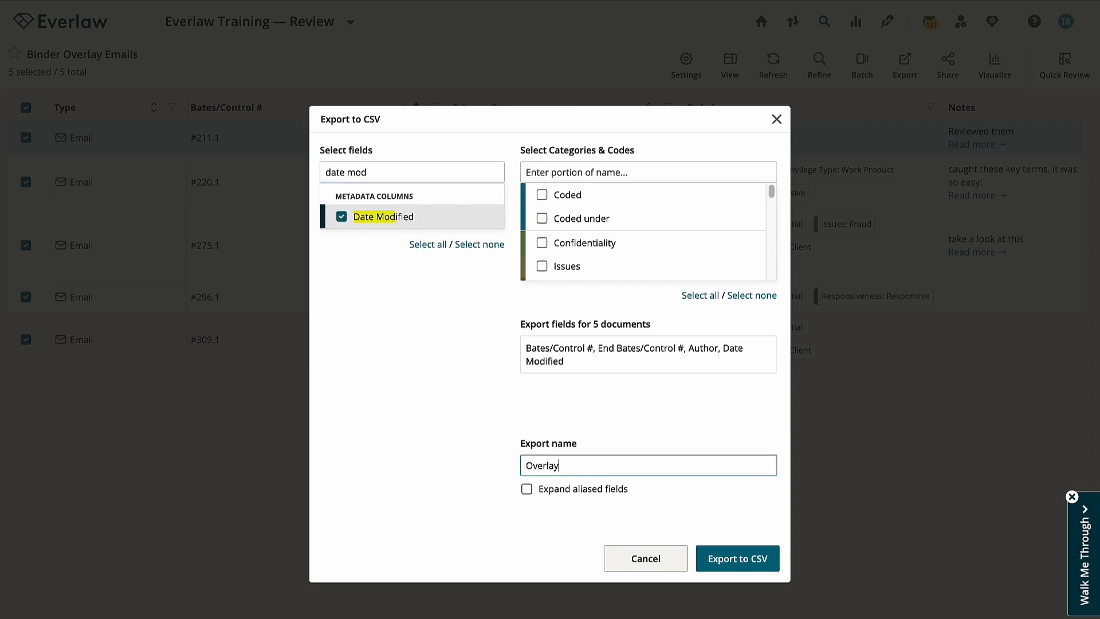
left_click(726, 559)
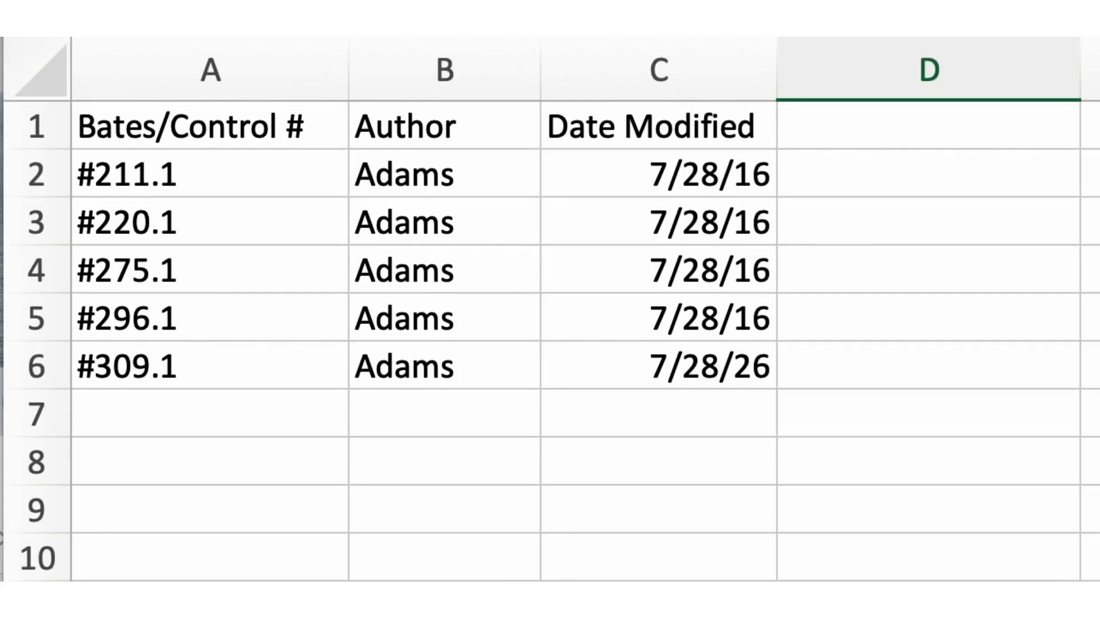
Clear the Author values in B2:B6 and set the Date Modified values in C2:C6 to 3/5/23
left_click(498, 189)
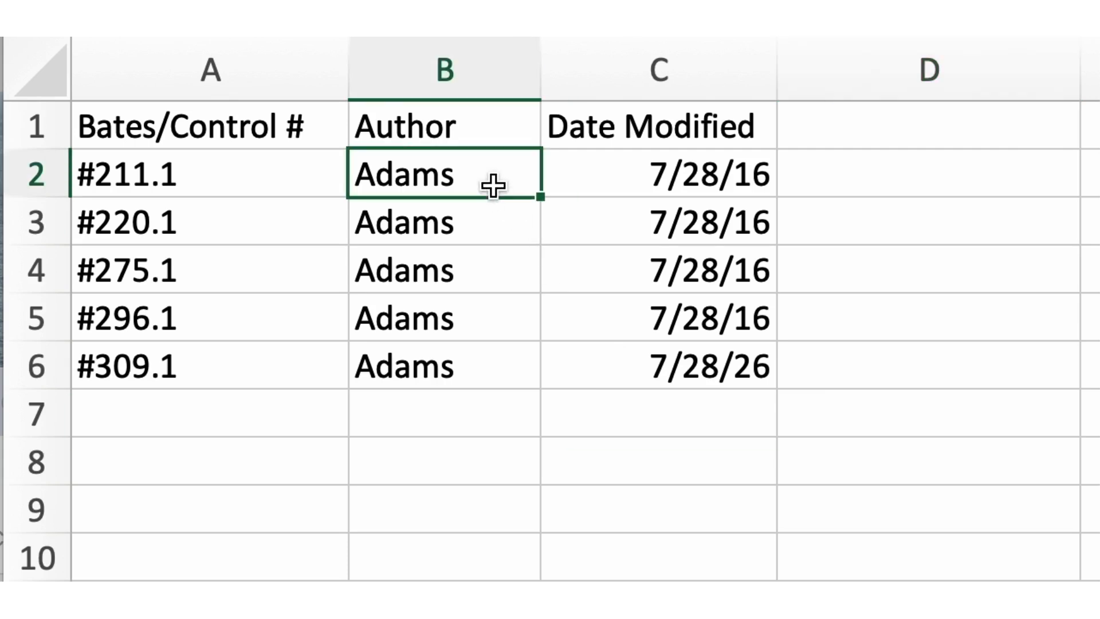
left_click(488, 380, "shift")
key("Delete")
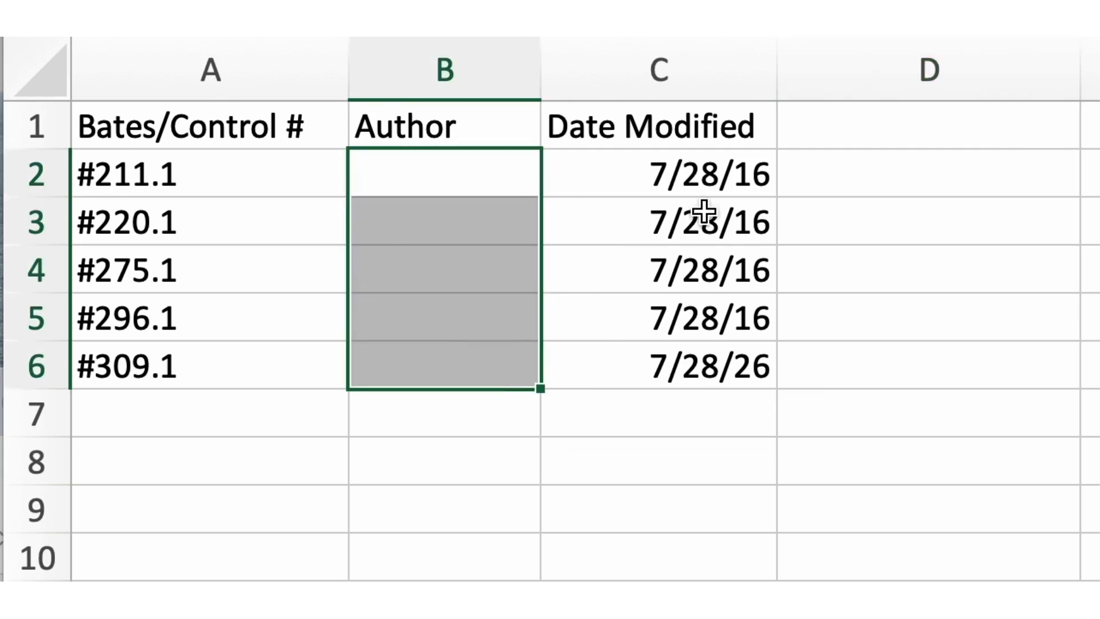
left_click(773, 173)
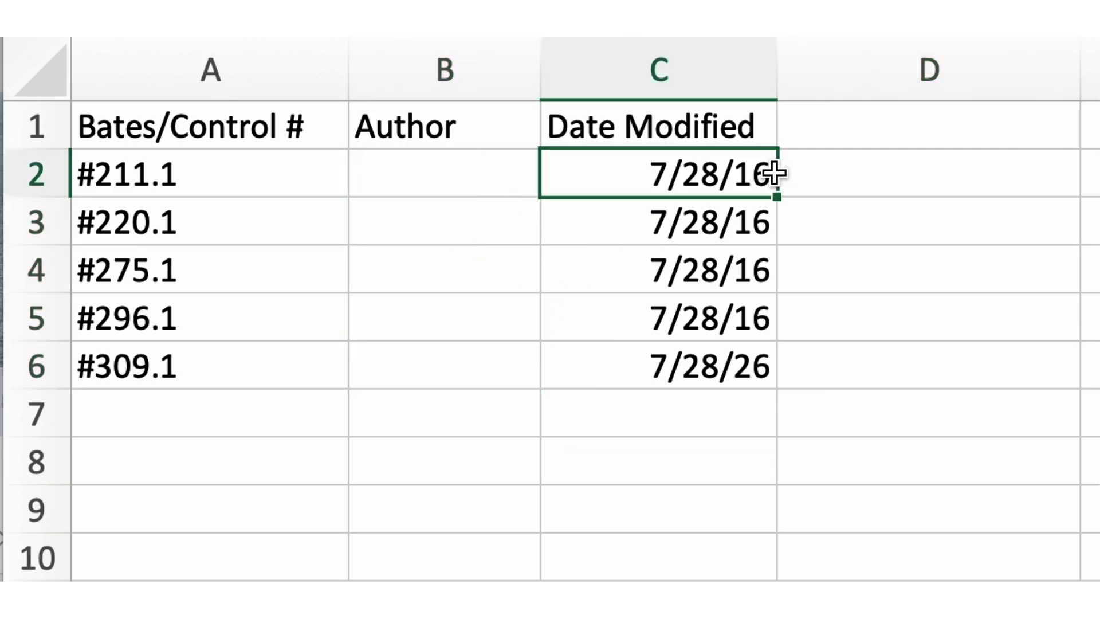
left_click(744, 370, "shift")
Add an "Exhibit ID" column in D with the values 102 to 106 for the five documents
left_click(842, 143)
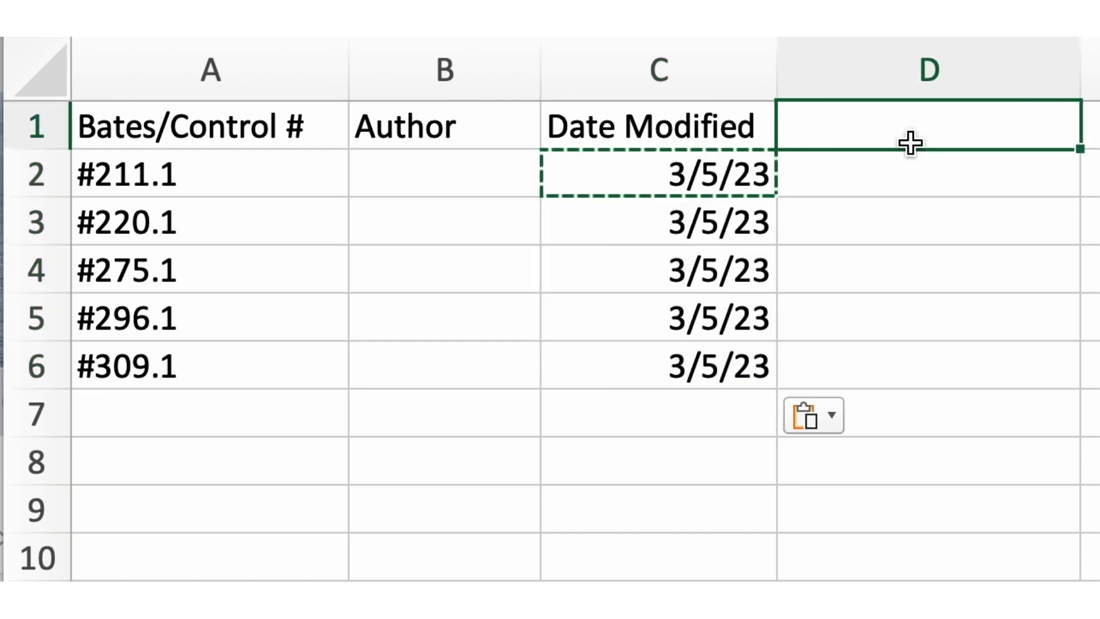
type("Exhibit ID")
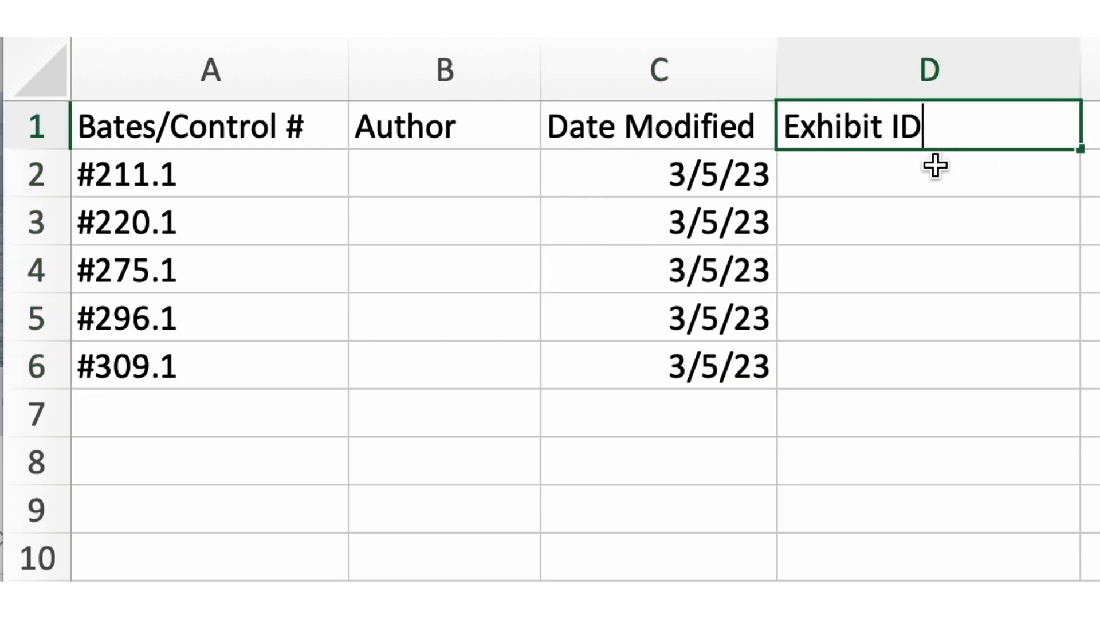
key("Return")
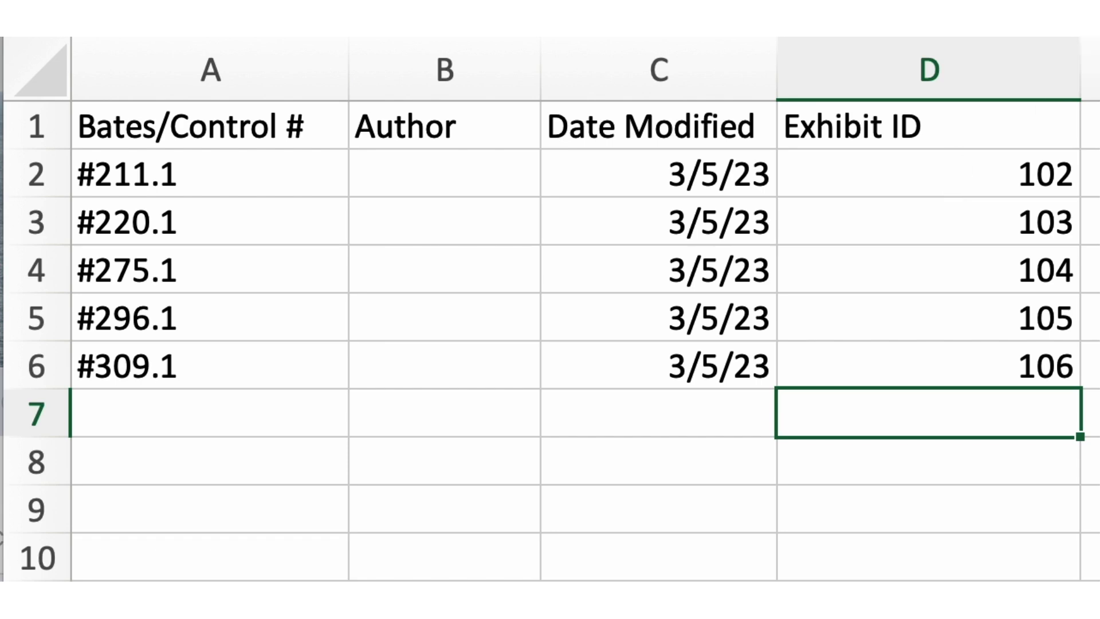
Save the sheet as the CSV UTF-8 file "Metadata Overlay" in a new Desktop folder named "Metadata Overlay"
type("Metadata Overlay")
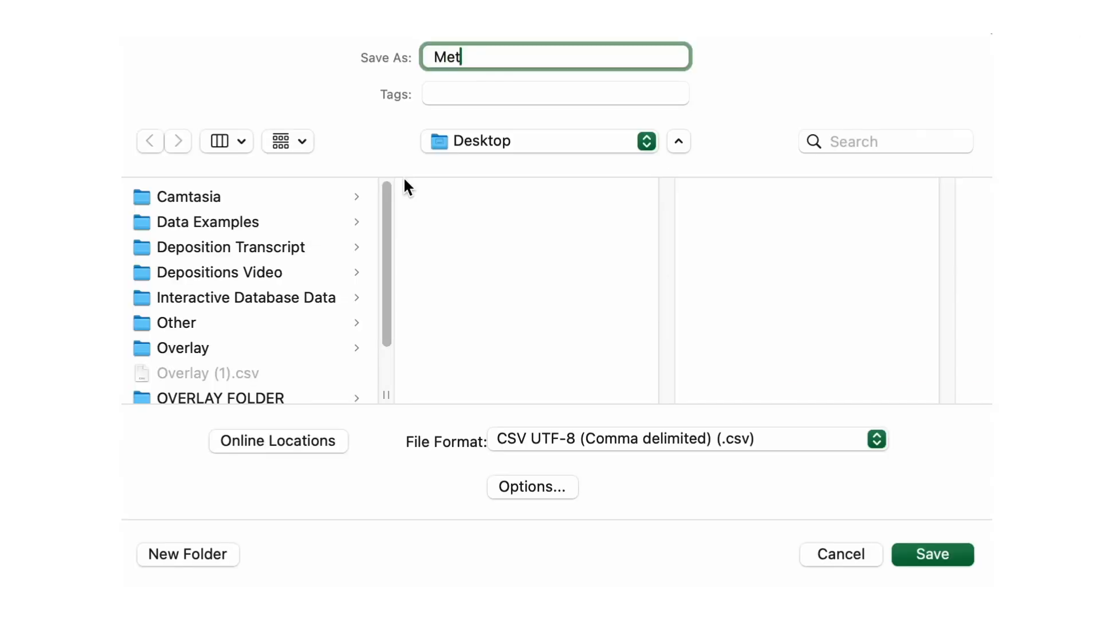
left_click(191, 553)
type("Metadata Overlay")
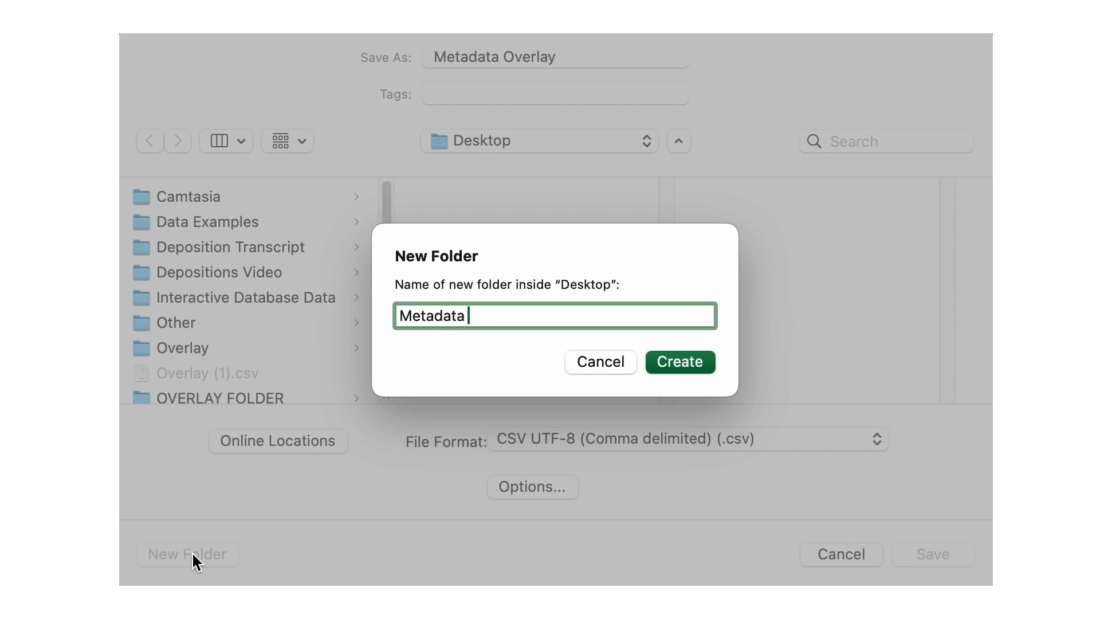
key("Return")
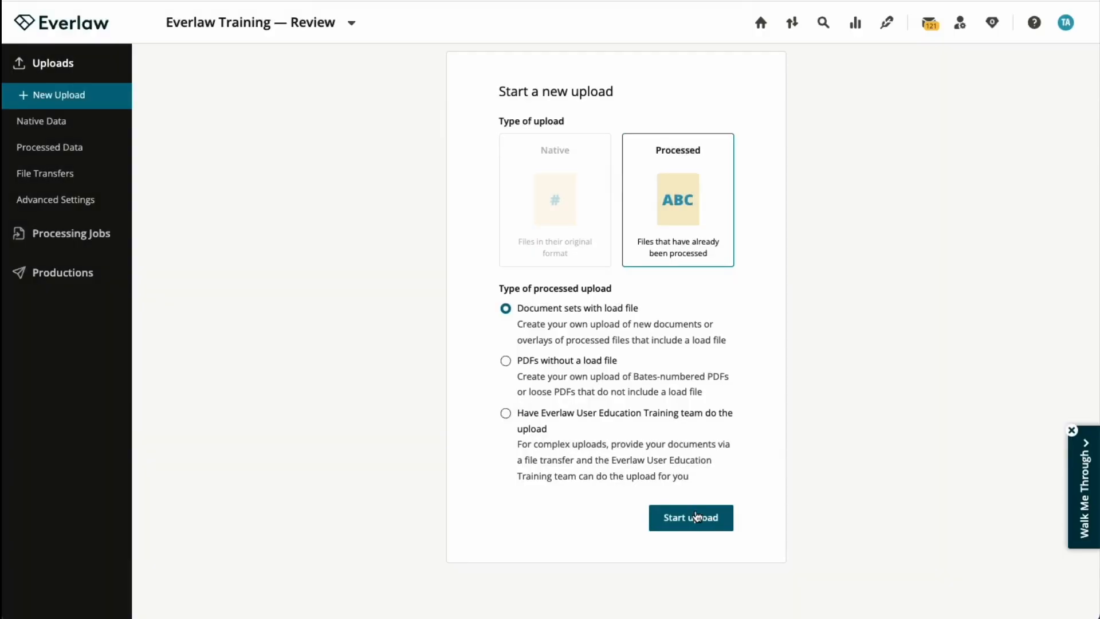
Start a processed upload of document sets with load file from the Metadata Overlay folder and upload Metadata Overlay.csv as the load file
left_click(696, 517)
left_click_drag(290, 410, 493, 265)
left_click(635, 360)
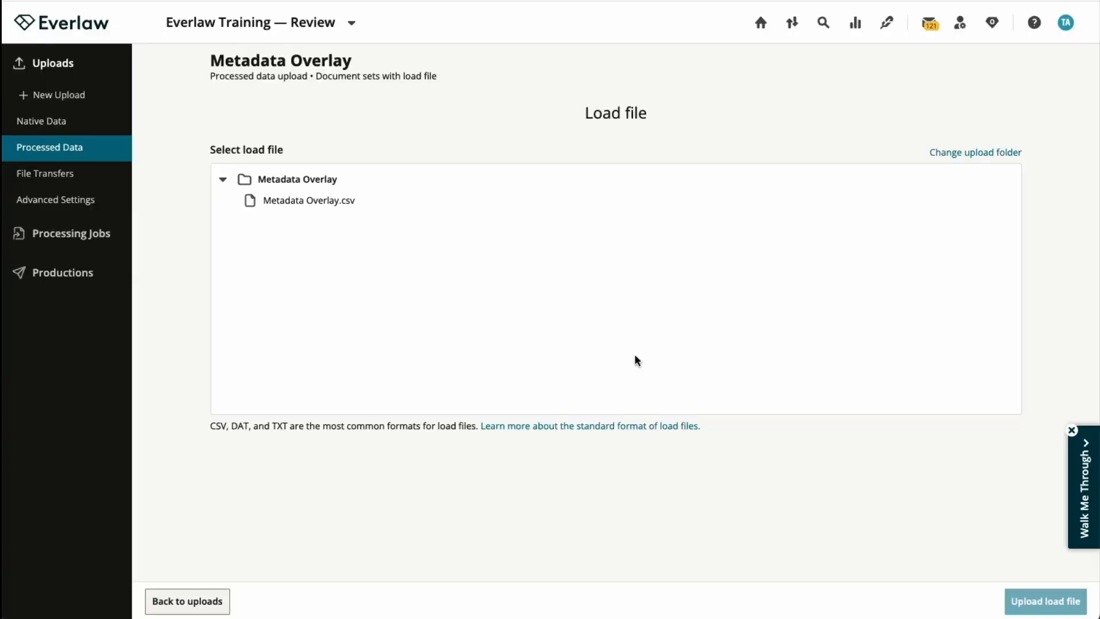
left_click(338, 210)
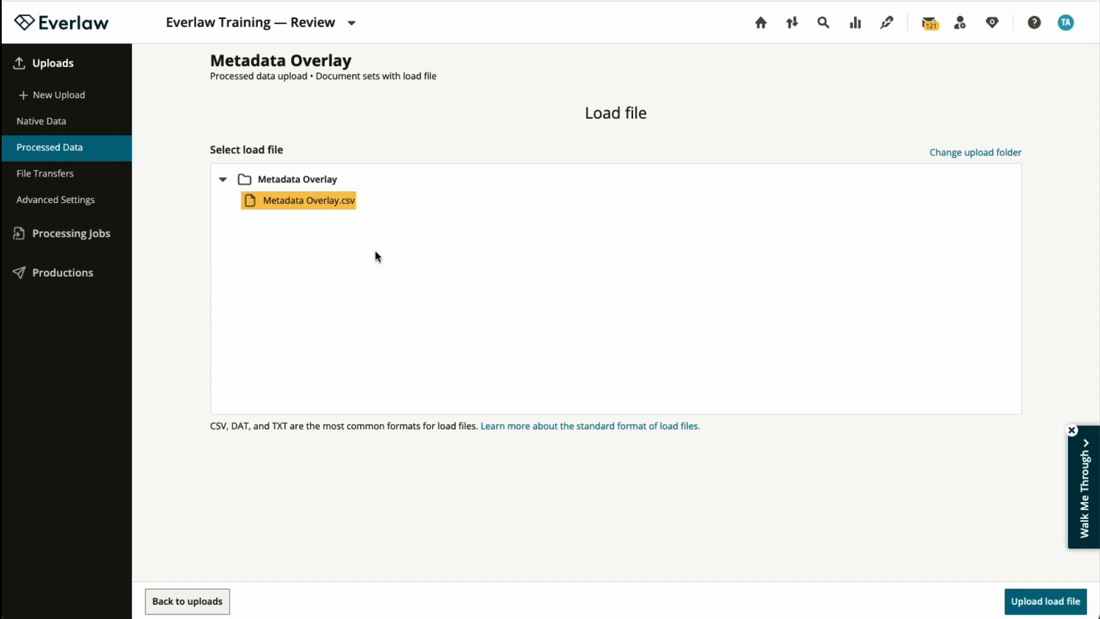
left_click(1017, 602)
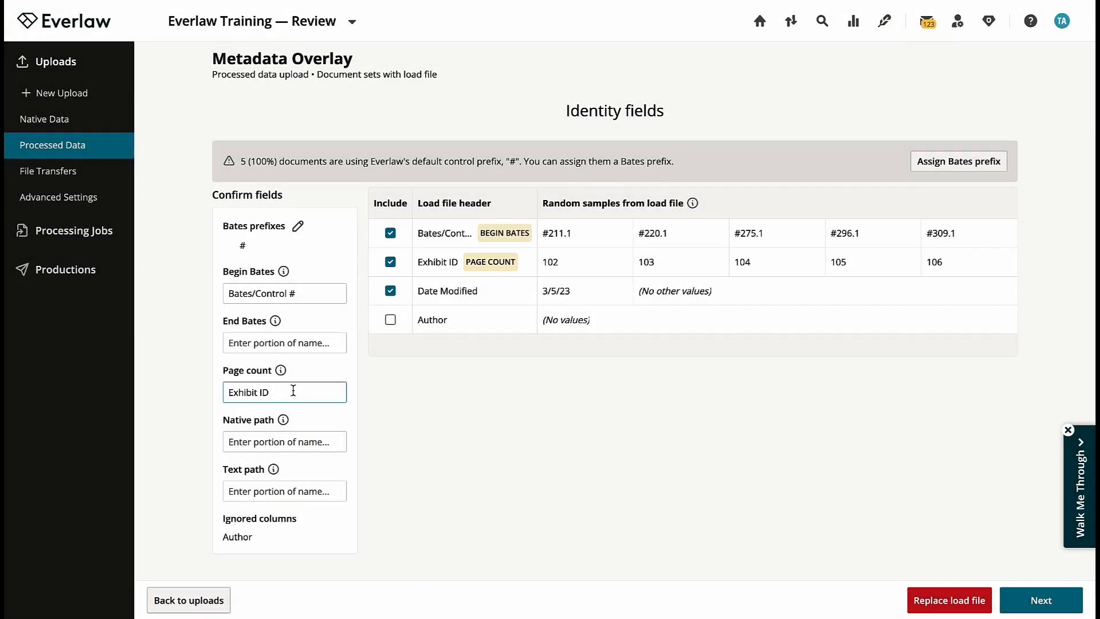
Remove Exhibit ID as the page count, include the empty Author header, and accept the identity fields
left_click(293, 392)
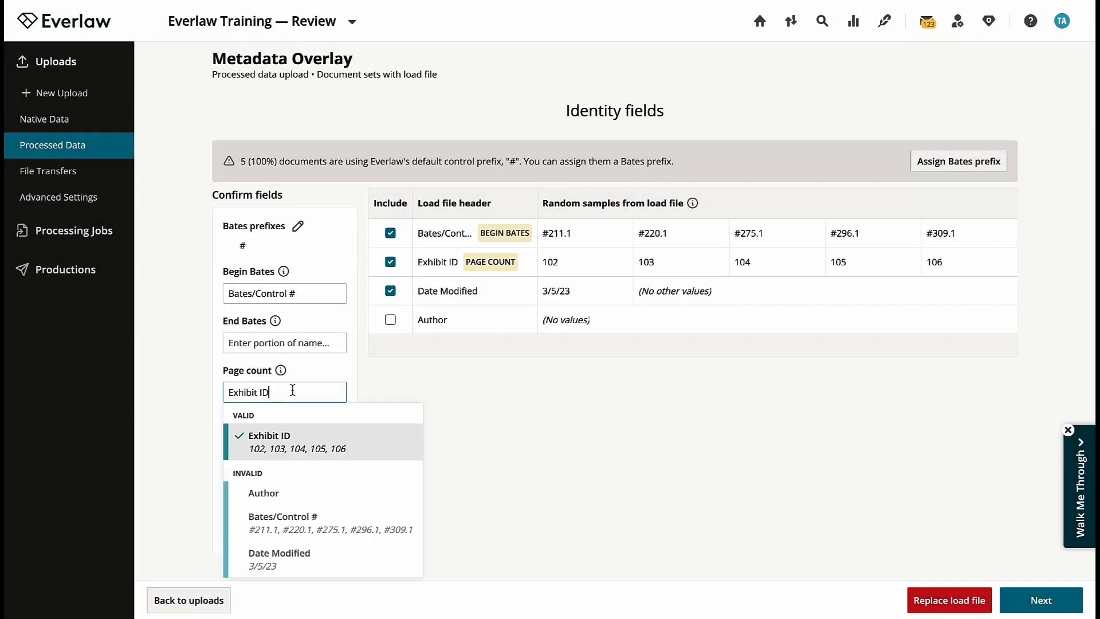
left_click(285, 442)
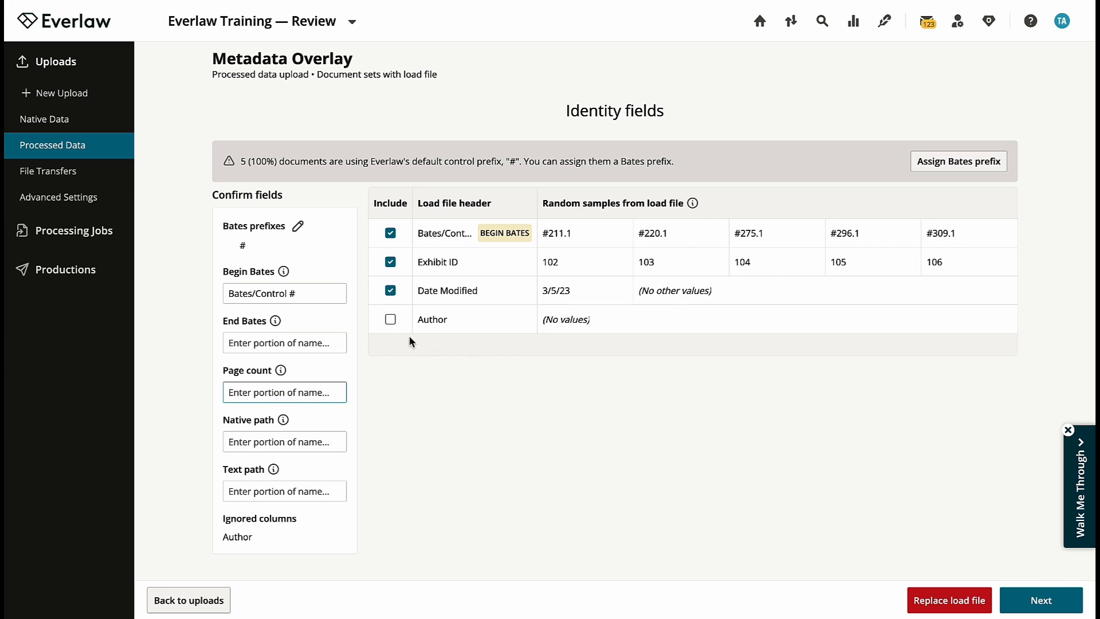
left_click(390, 319)
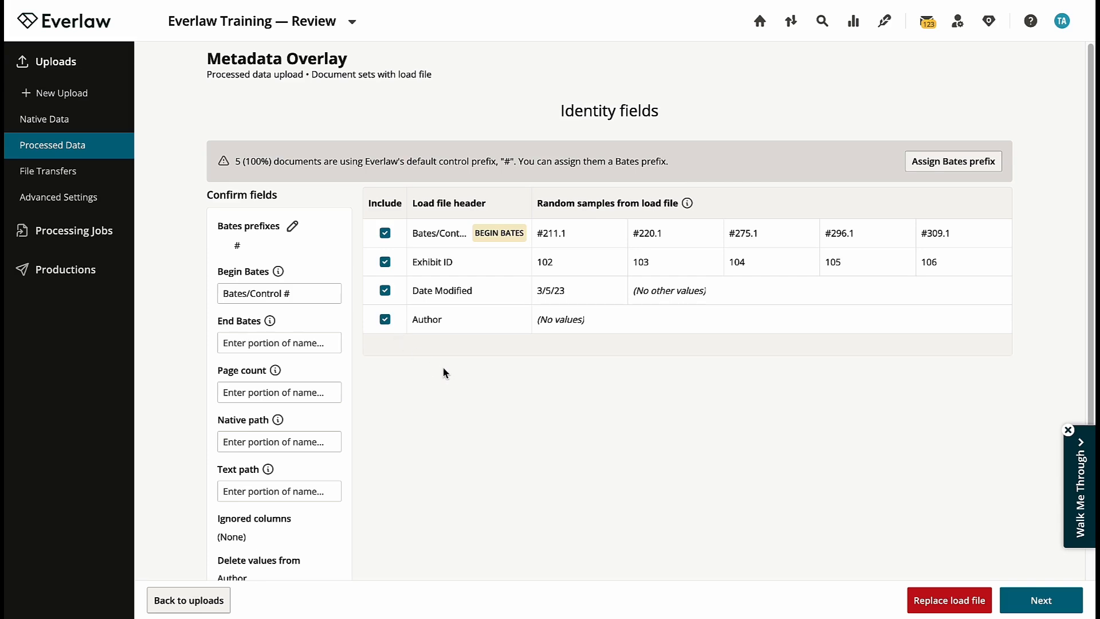
scroll(784, 483, "down", 2)
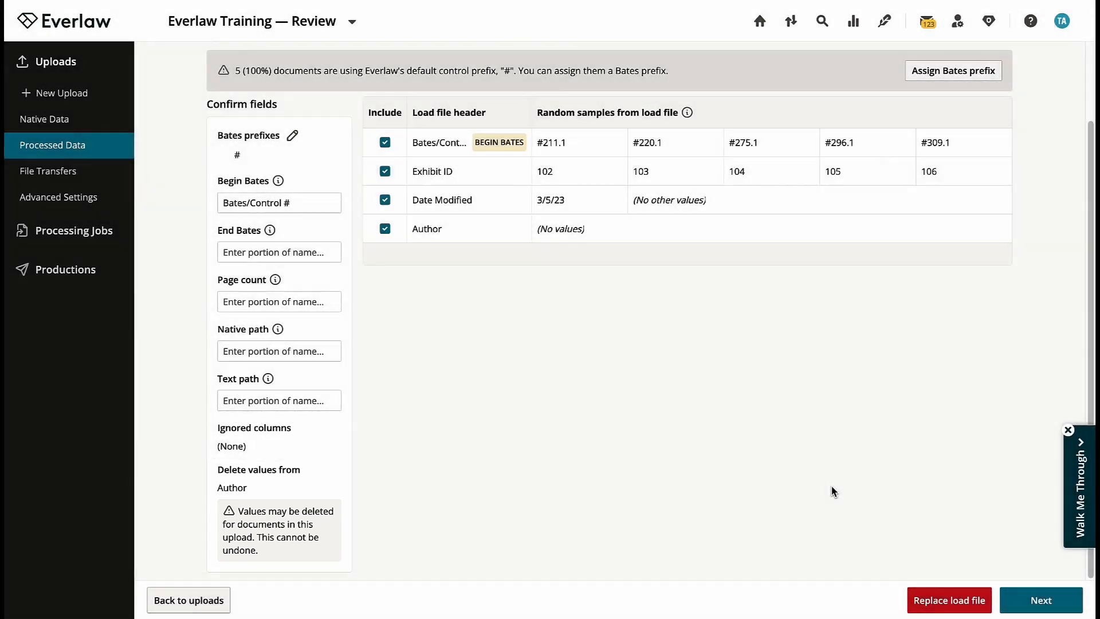
left_click(1064, 602)
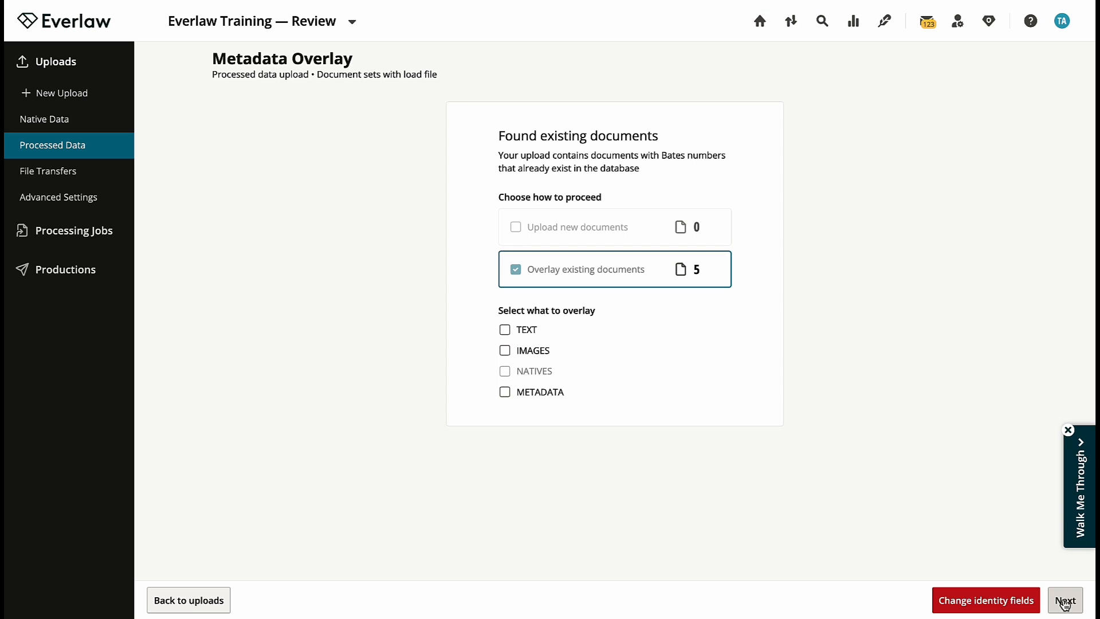
Overlay only metadata on the existing documents and confirm Number for Exhibit ID and DateTime for Date Modified
left_click(548, 398)
left_click(1065, 602)
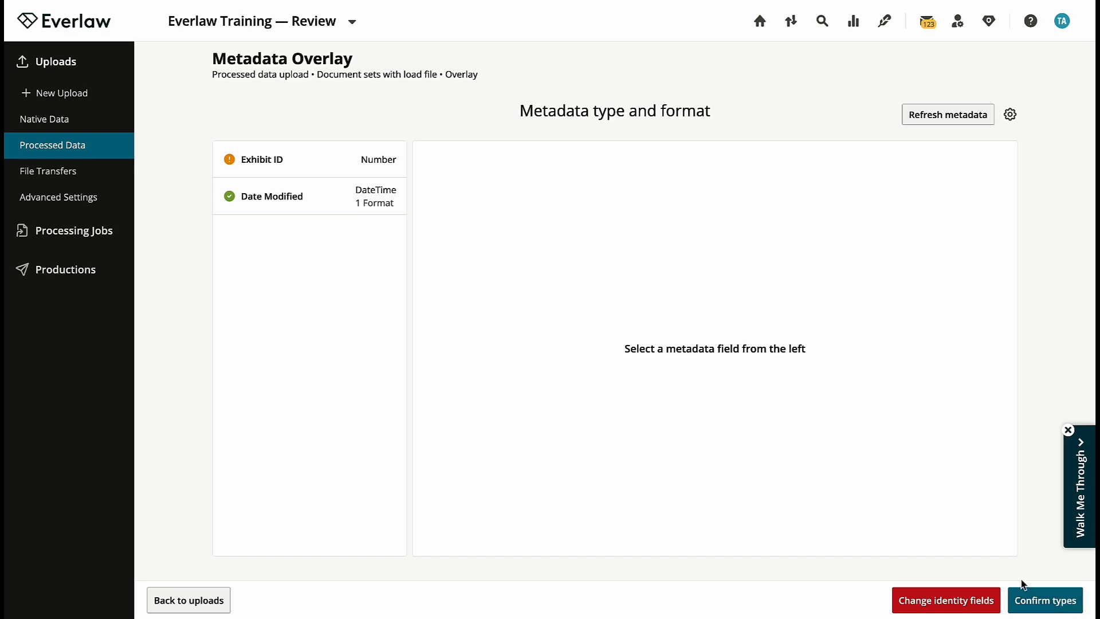
left_click(346, 159)
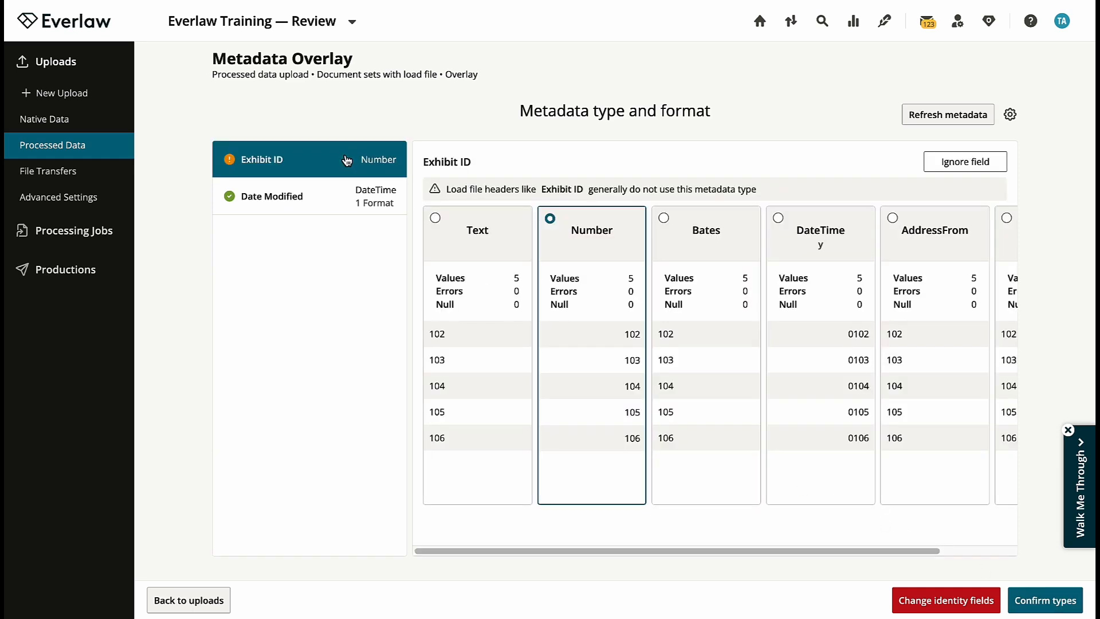
left_click(344, 192)
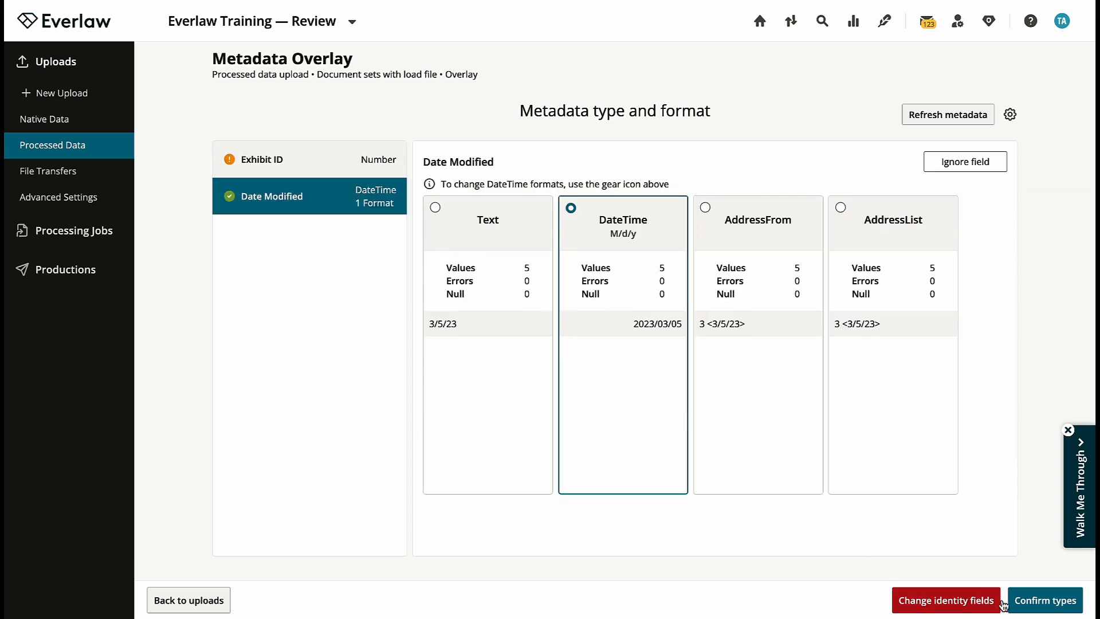
left_click(1031, 603)
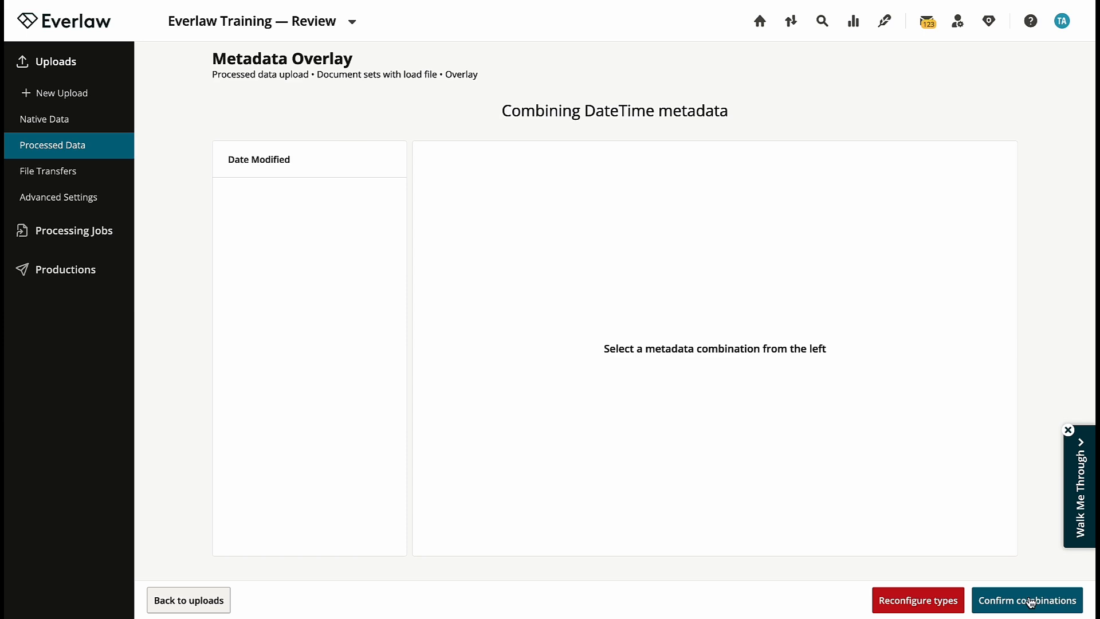
Confirm the DateTime combinations and the metadata mappings for Date Modified and Exhibit ID
left_click(1029, 602)
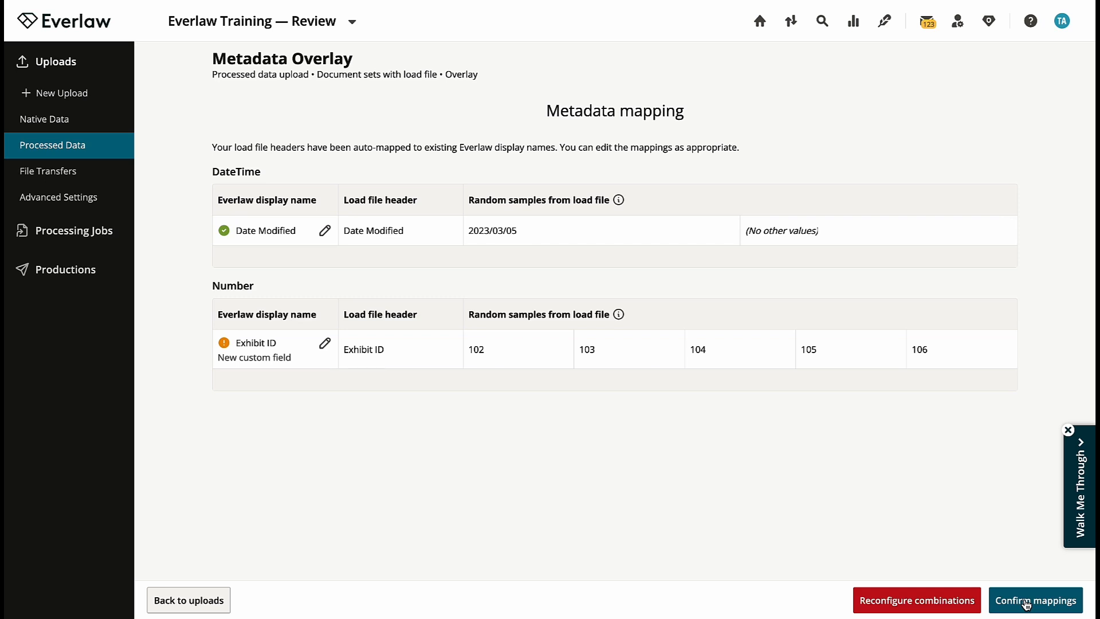
left_click(1025, 602)
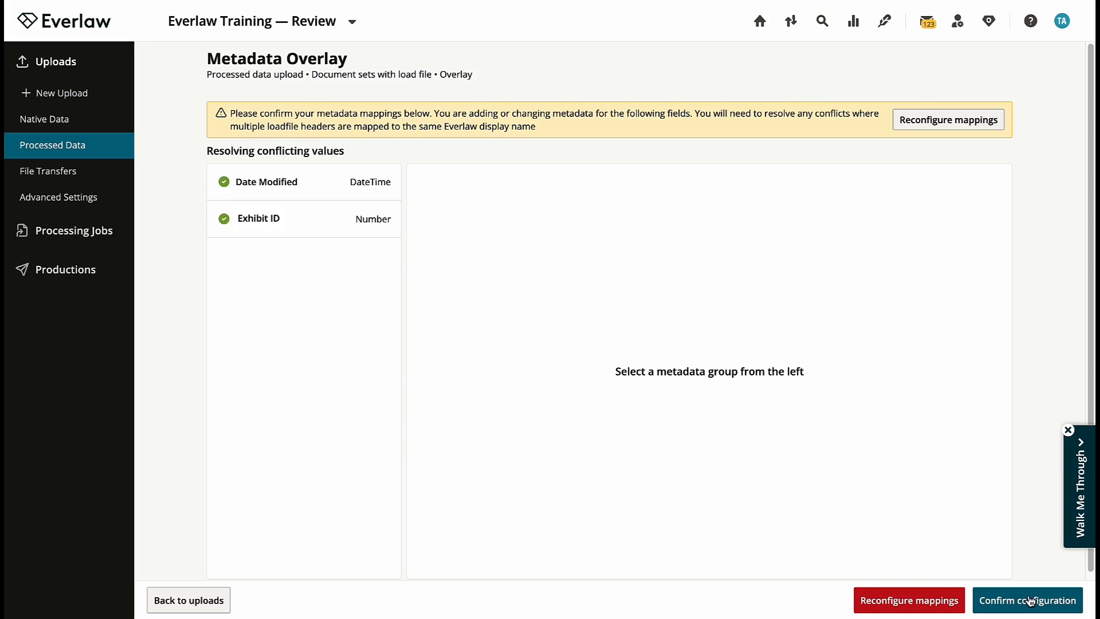
left_click(1029, 599)
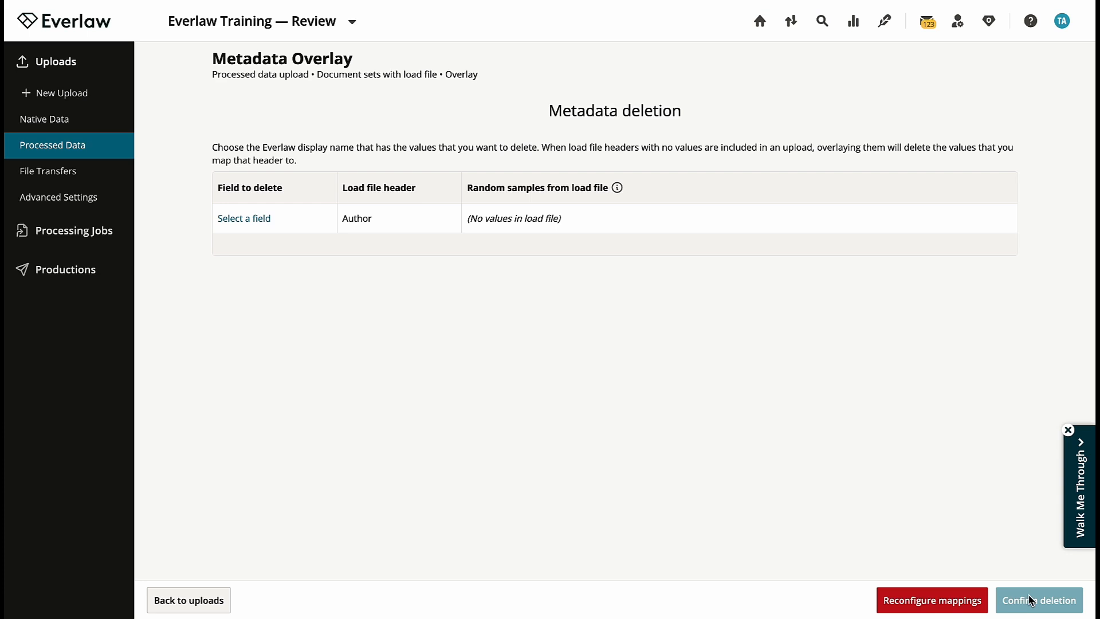
Map the empty Author header to the Author field and confirm deletion of its existing values
left_click(256, 219)
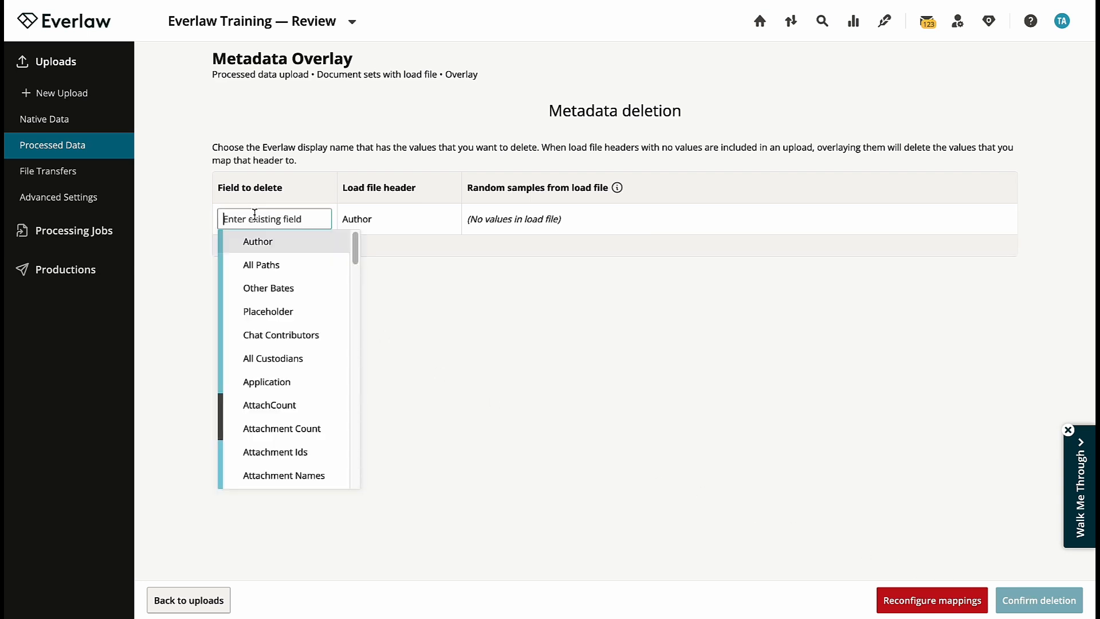
left_click(288, 242)
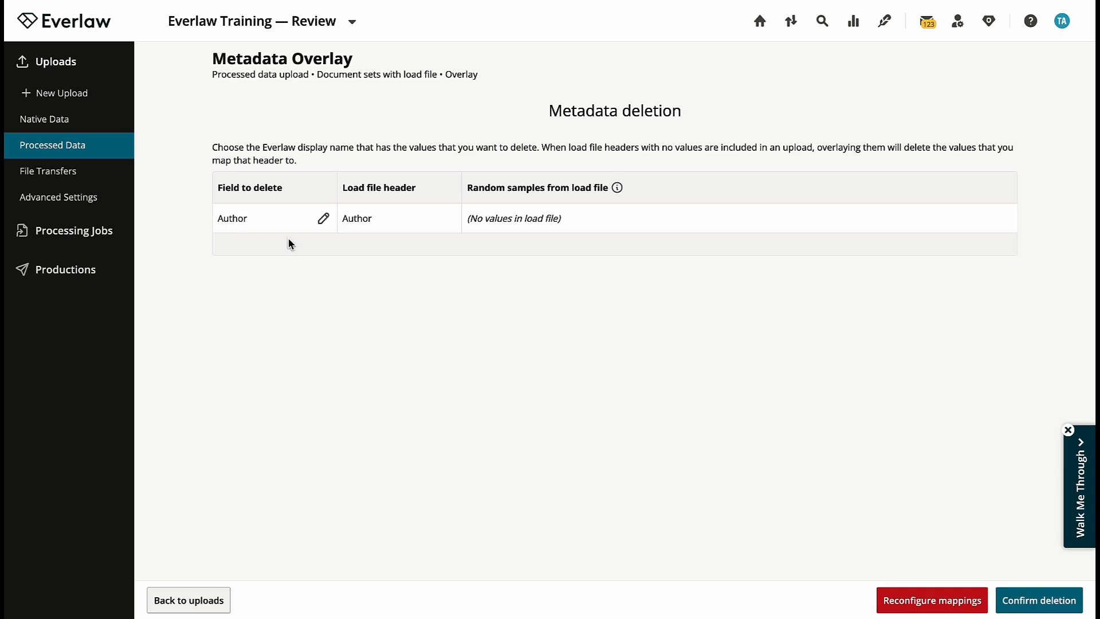
left_click(1027, 600)
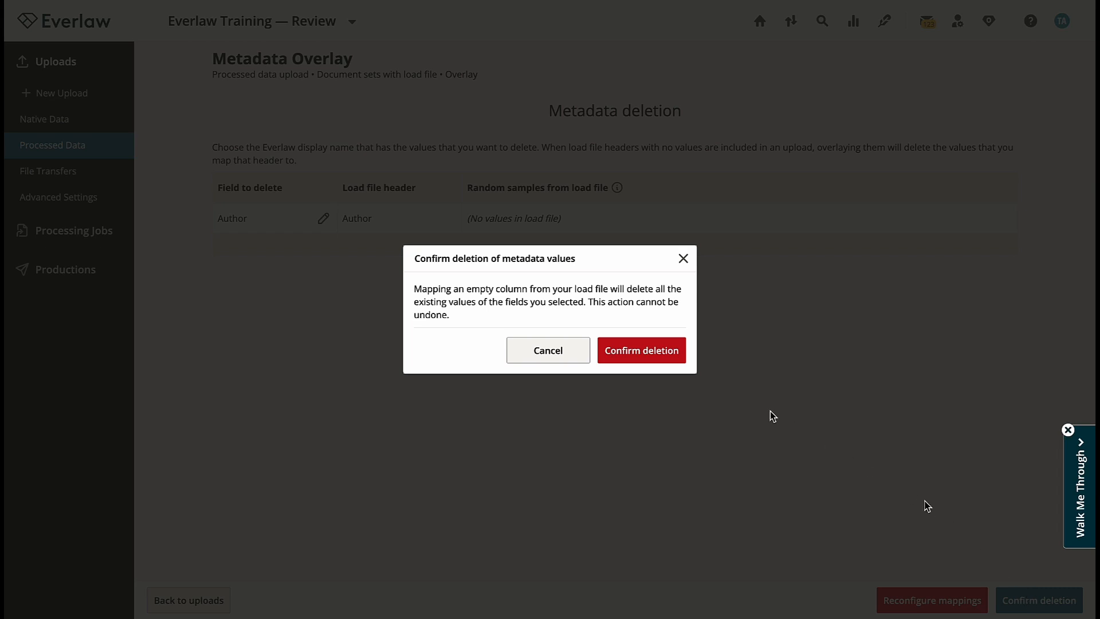
left_click(663, 352)
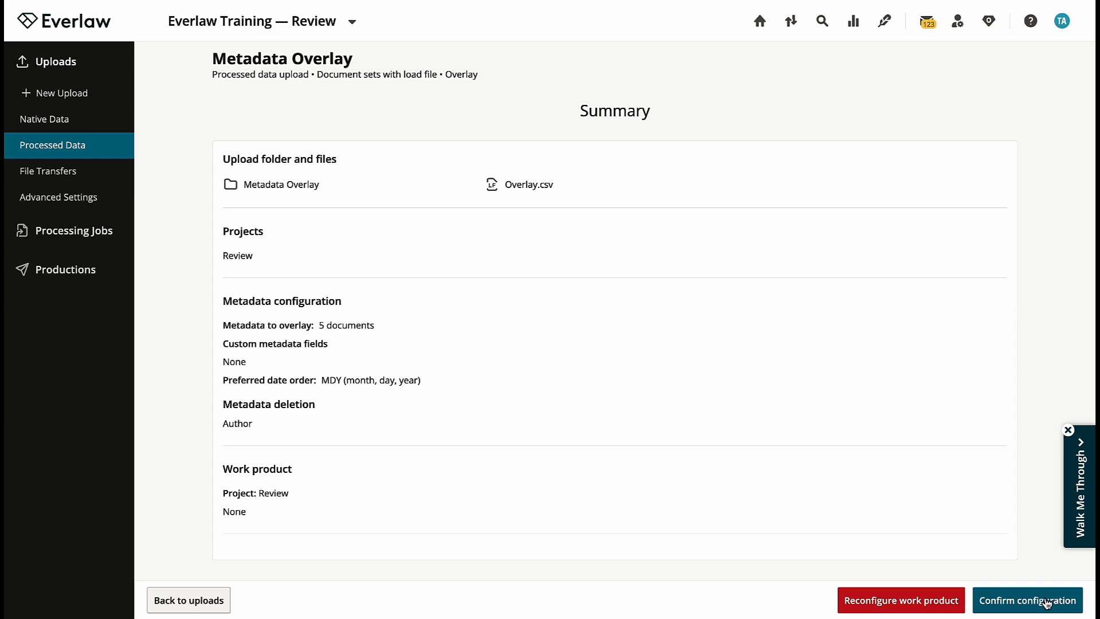
Confirm the summarized upload configuration and open the changed documents for review
left_click(1046, 602)
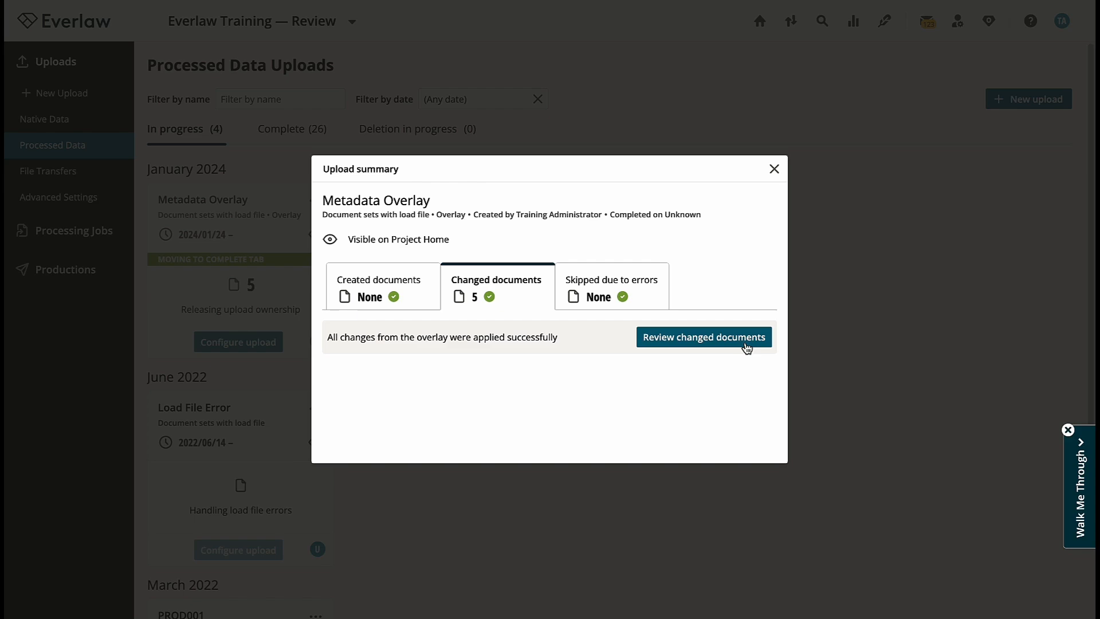
left_click(746, 337)
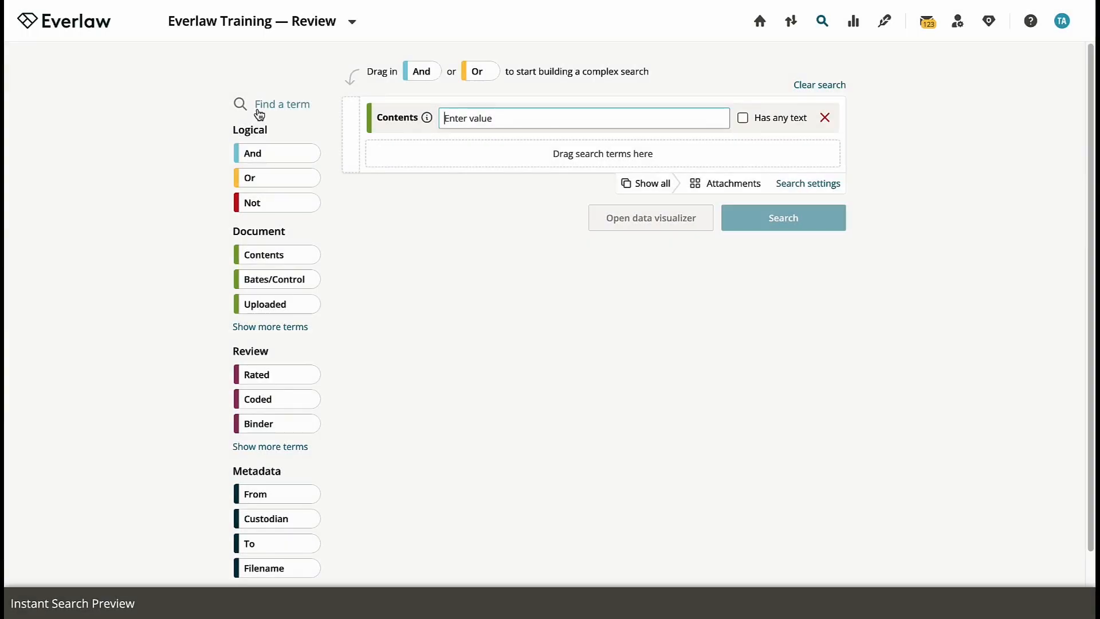
Look up search terms matching "exhibit" in the query builder
left_click(258, 114)
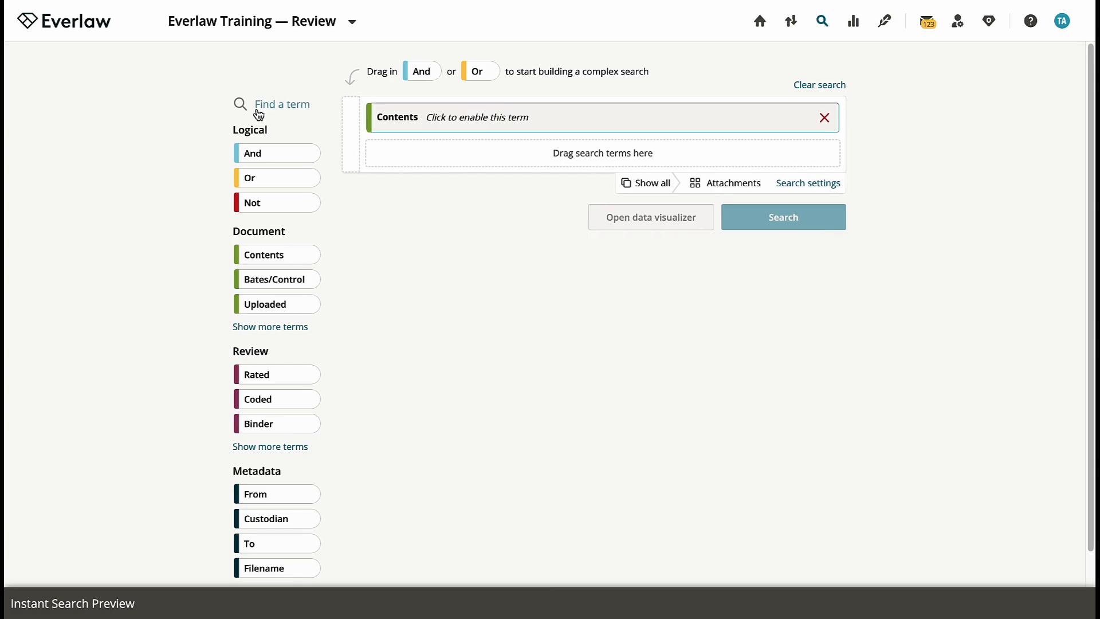
type("exhibit")
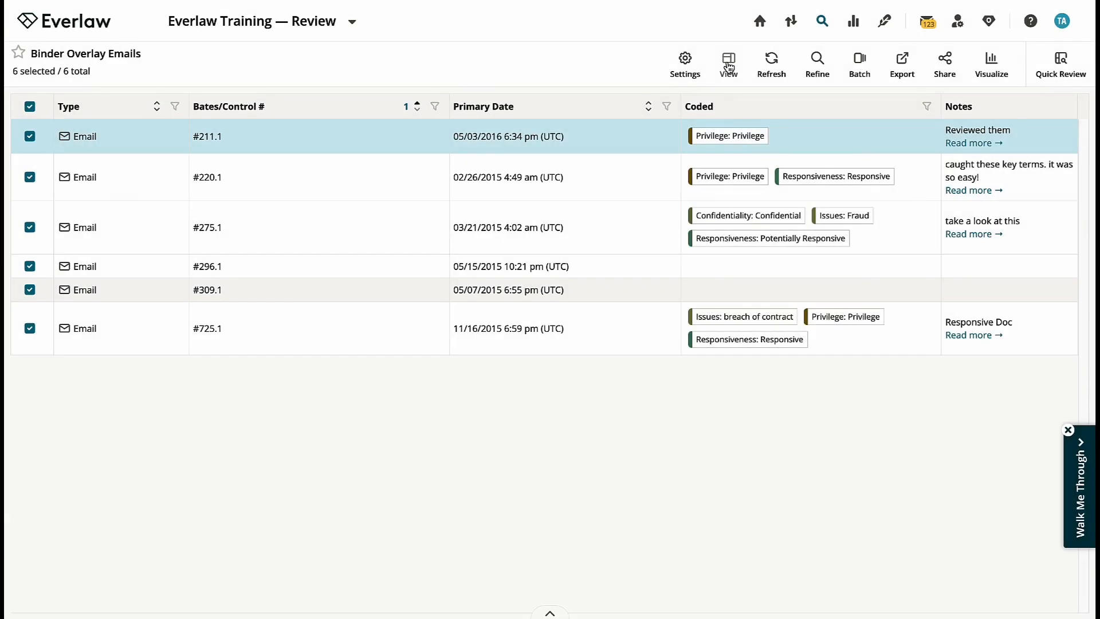
Add the Exhibit ID metadata column to the Binder Overlay Emails results table
left_click(728, 64)
left_click(760, 108)
type("exhibit")
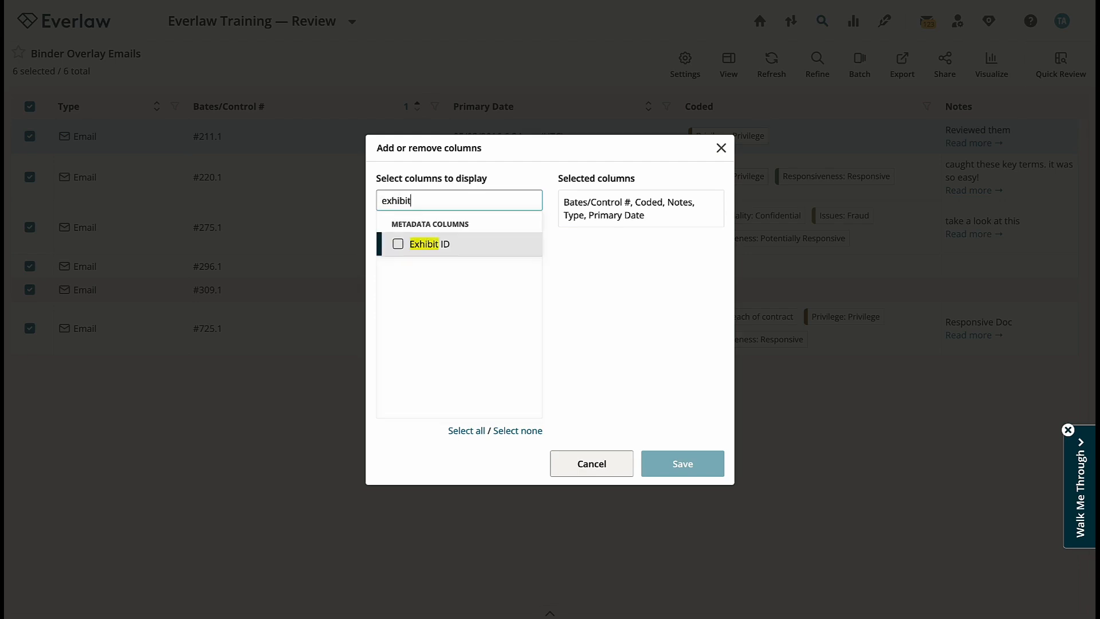